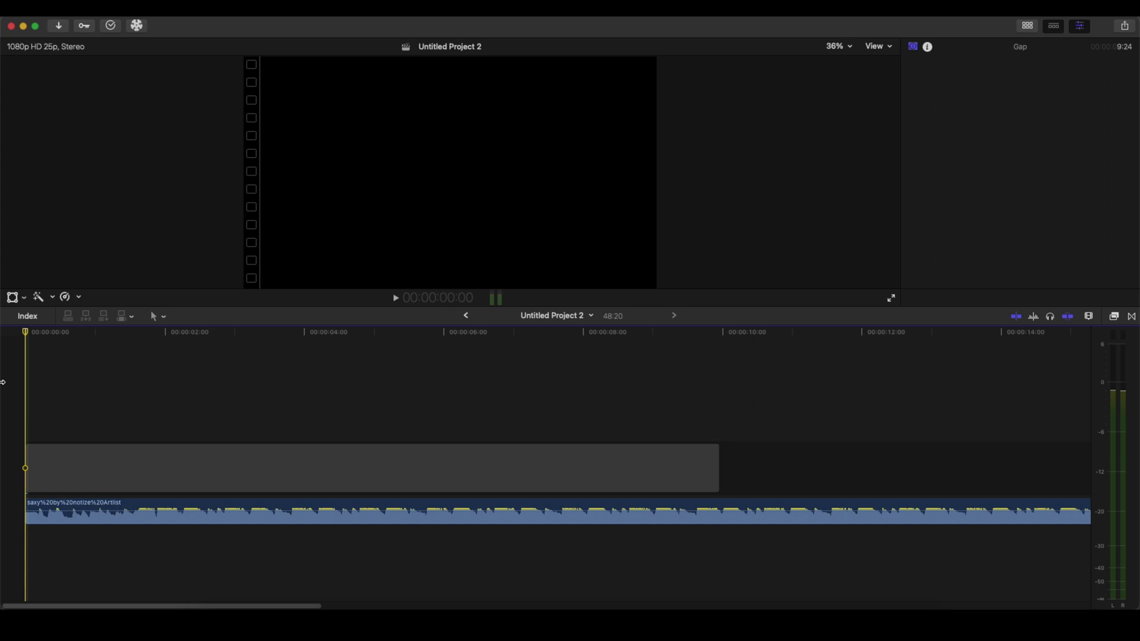
Play and stop the music, then park the playhead at about 00:00:09:21
key("space")
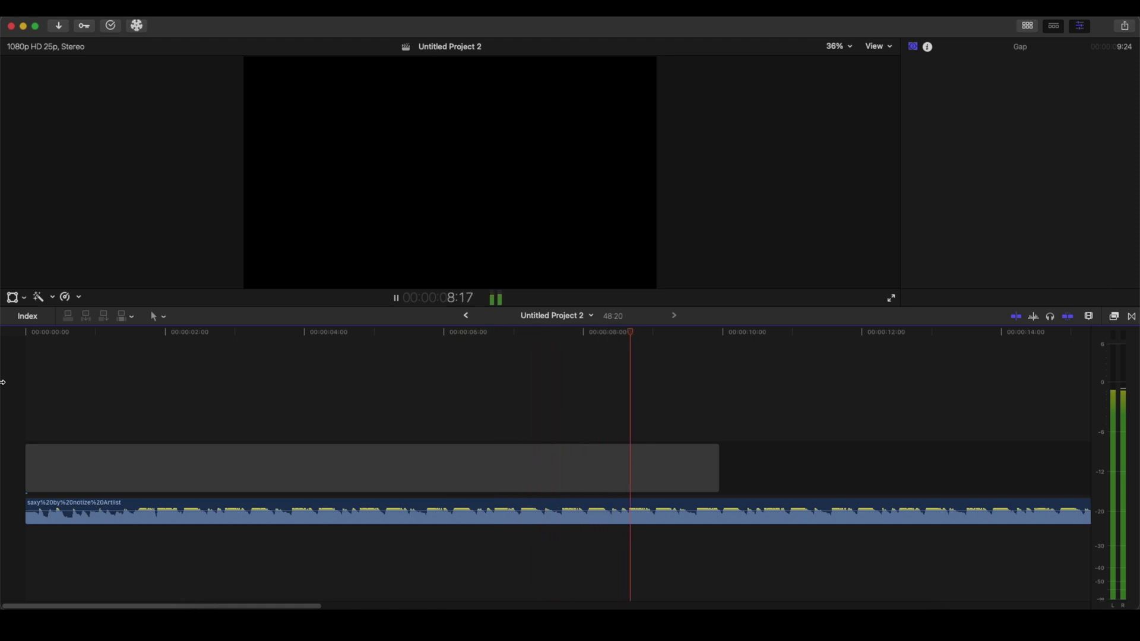
key("space")
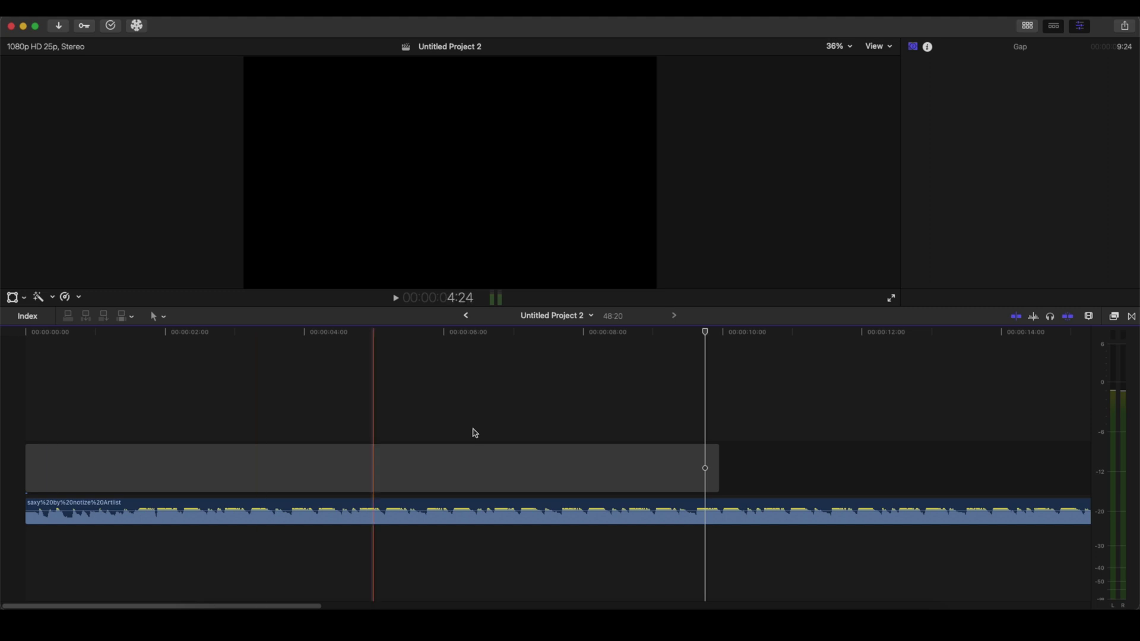
key("Right")
key("Right")
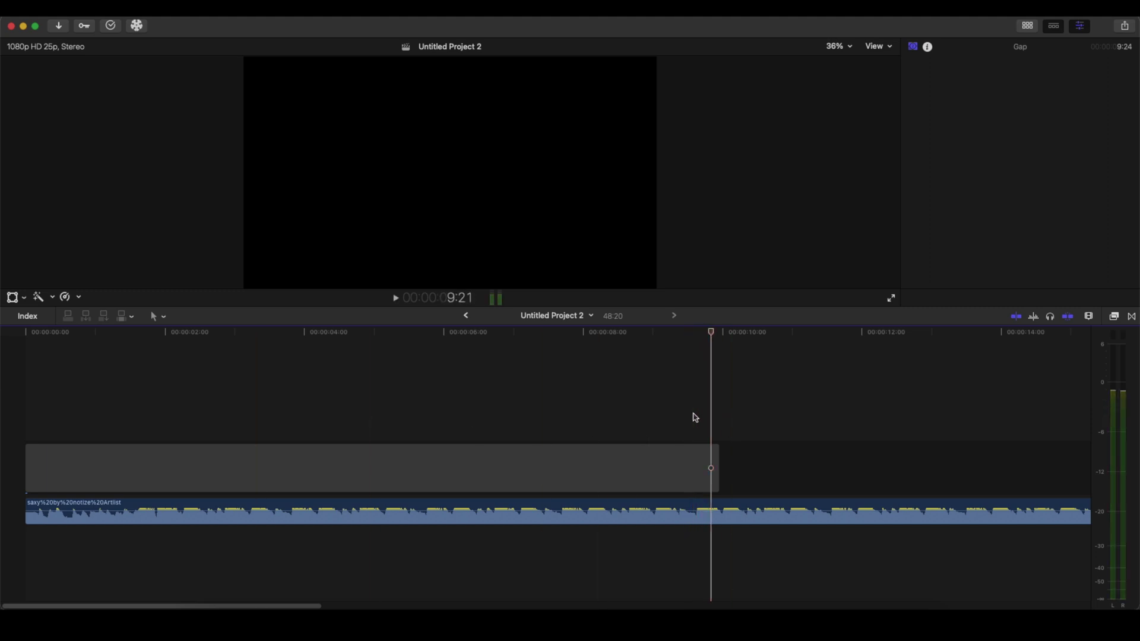
Apply a Hold (0%) retime to the music clip at about 9:21
left_click(713, 509)
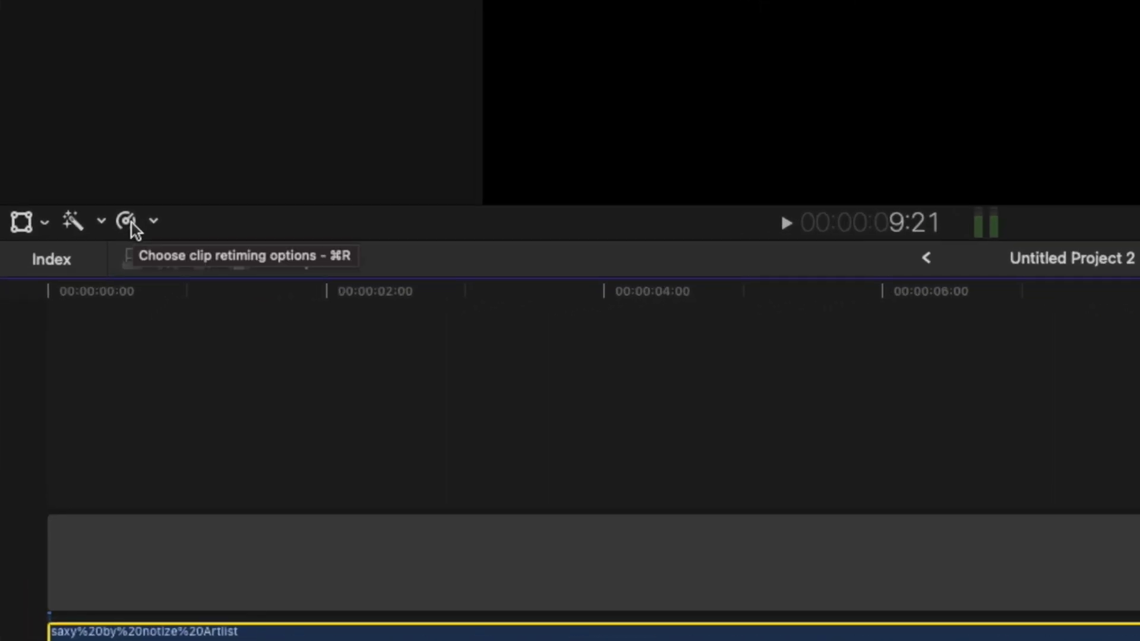
left_click(130, 226)
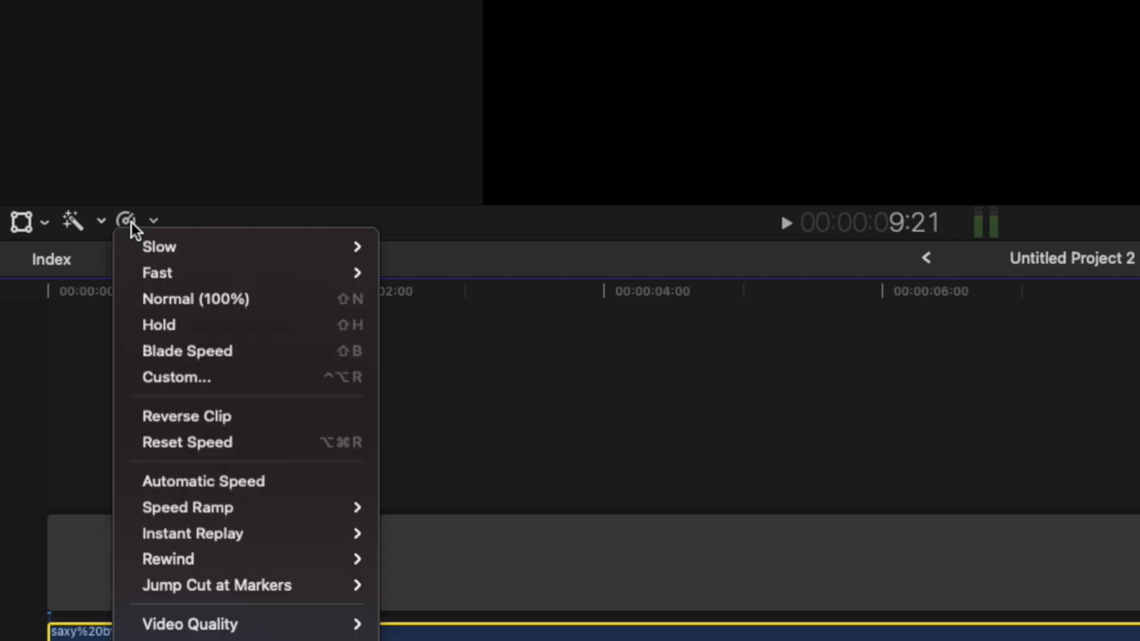
left_click(195, 325)
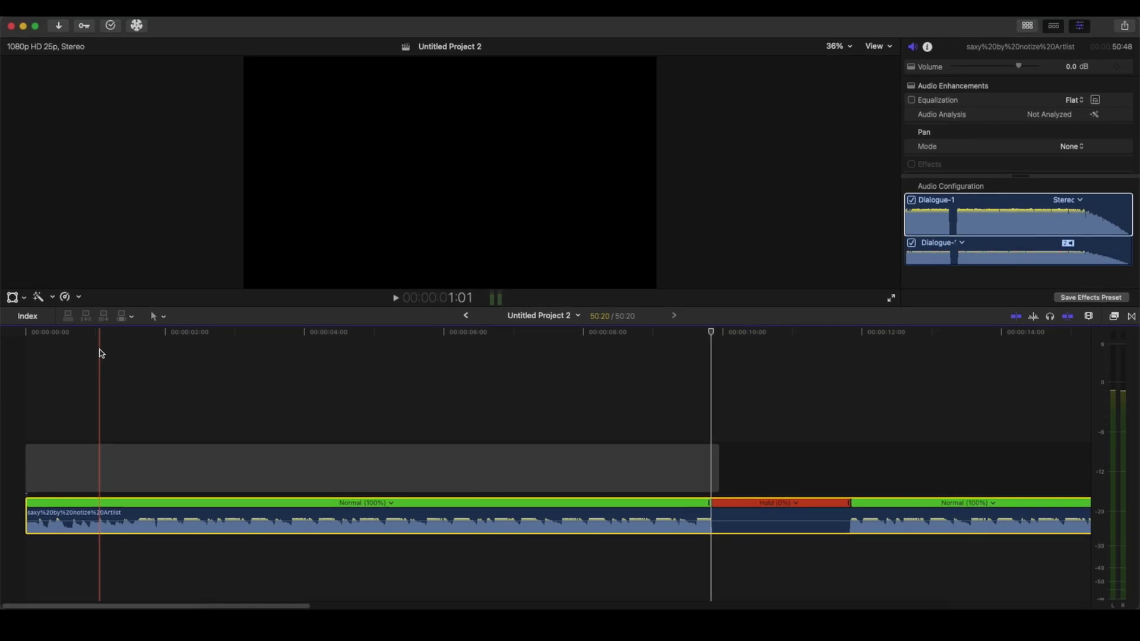
Blade the music clip where the hold ends and delete the music after it
key("b")
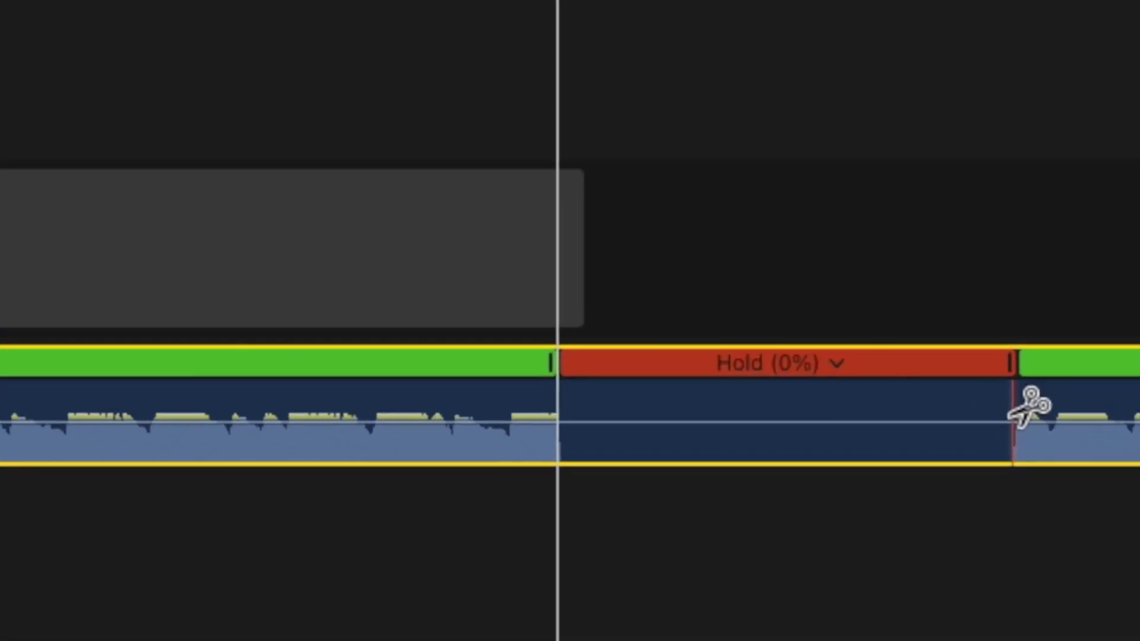
left_click(1013, 410)
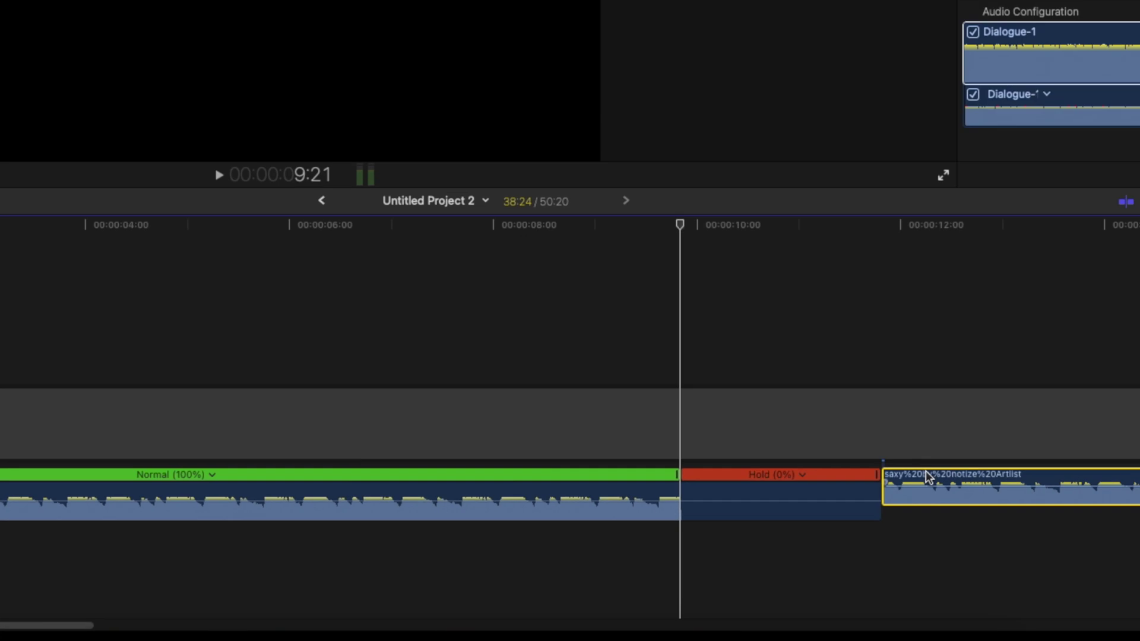
left_click(879, 505)
key("Delete")
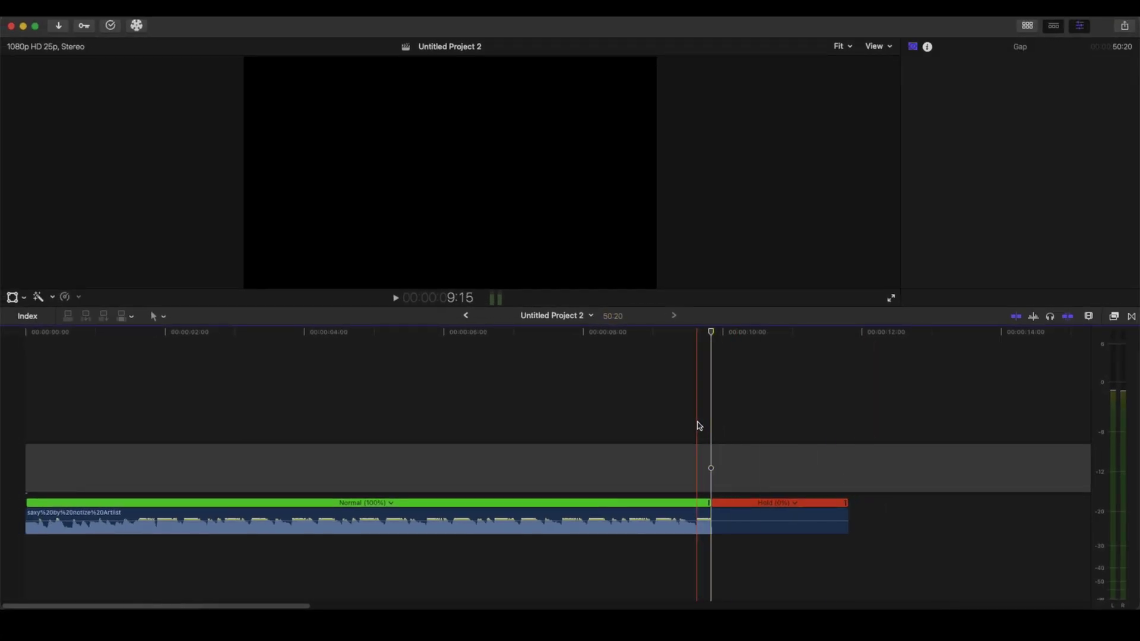
Blade the clip at the hold's start and select the separated held tail clip
left_click(698, 425)
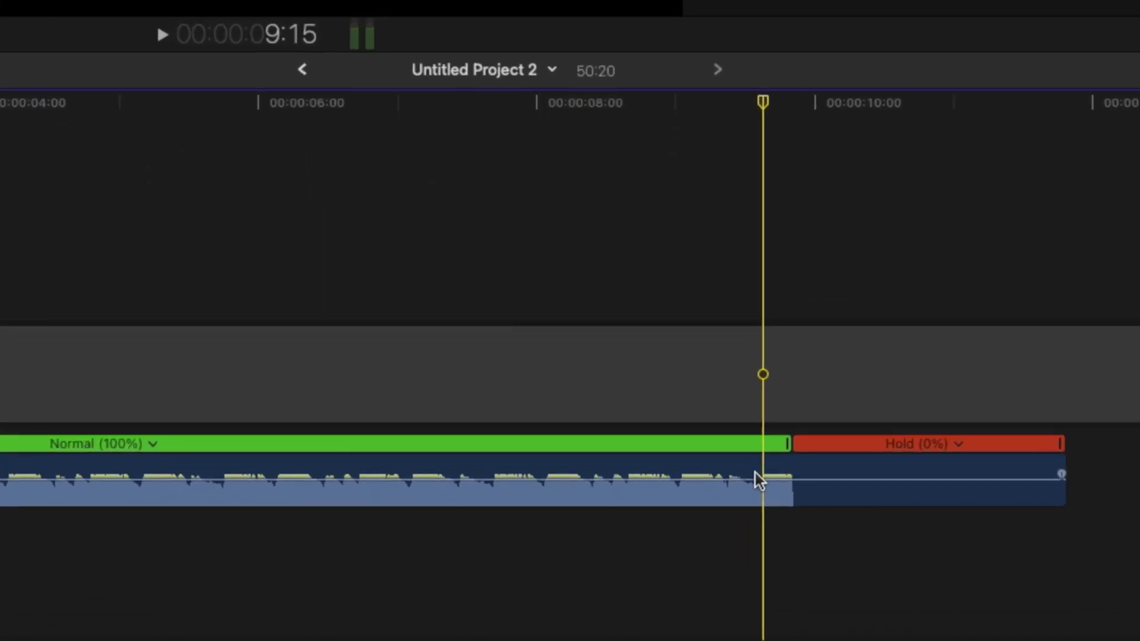
key("b")
left_click(775, 472)
key("a")
left_click(801, 459)
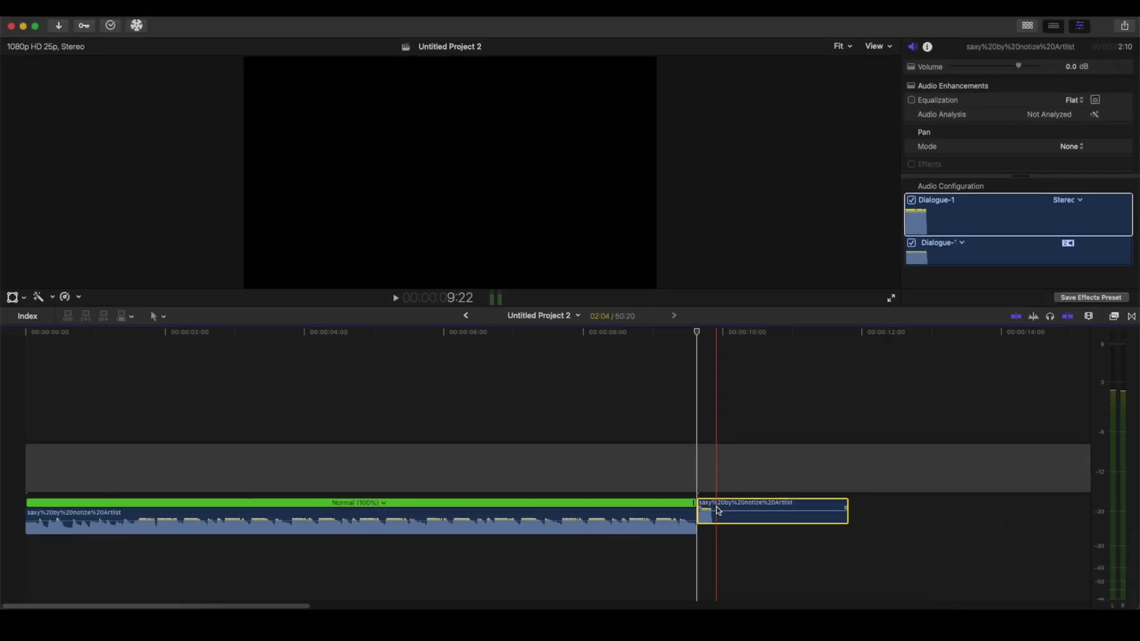
Apply the Cathedral reverb to the held tail clip with its amount at about 60
left_click(1113, 317)
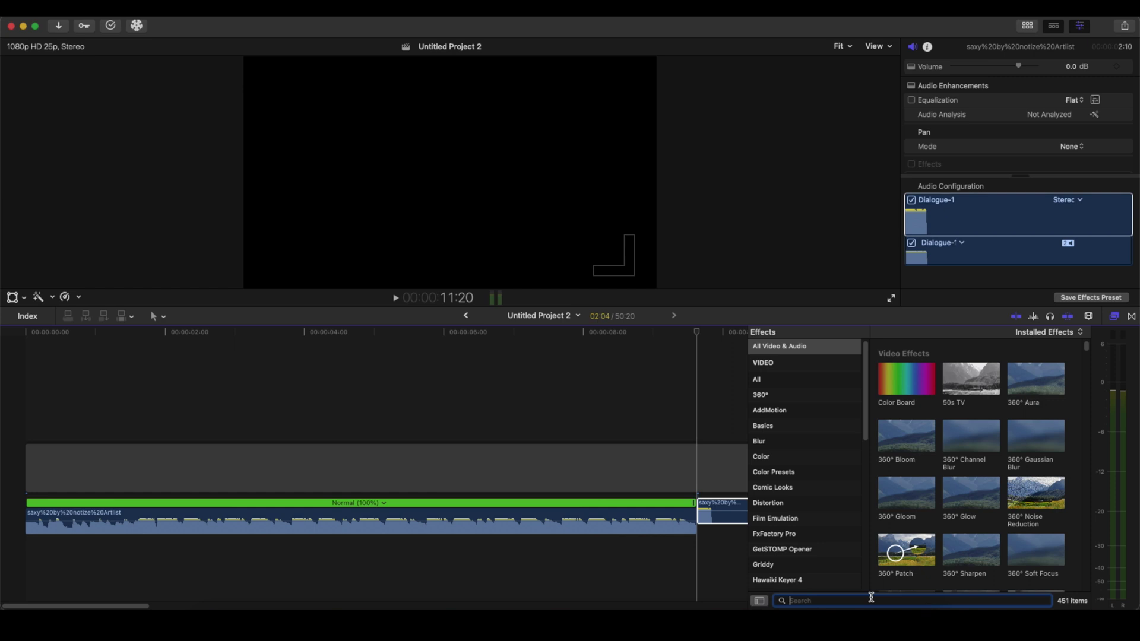
type("cathed")
left_click_drag(906, 378, 739, 513)
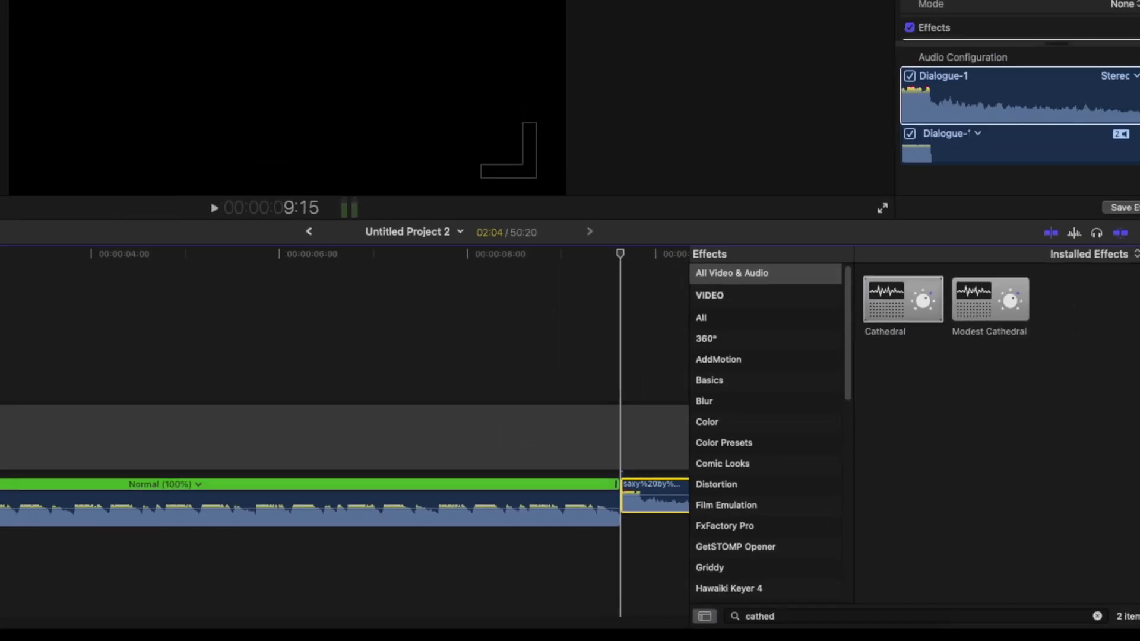
key("super+5")
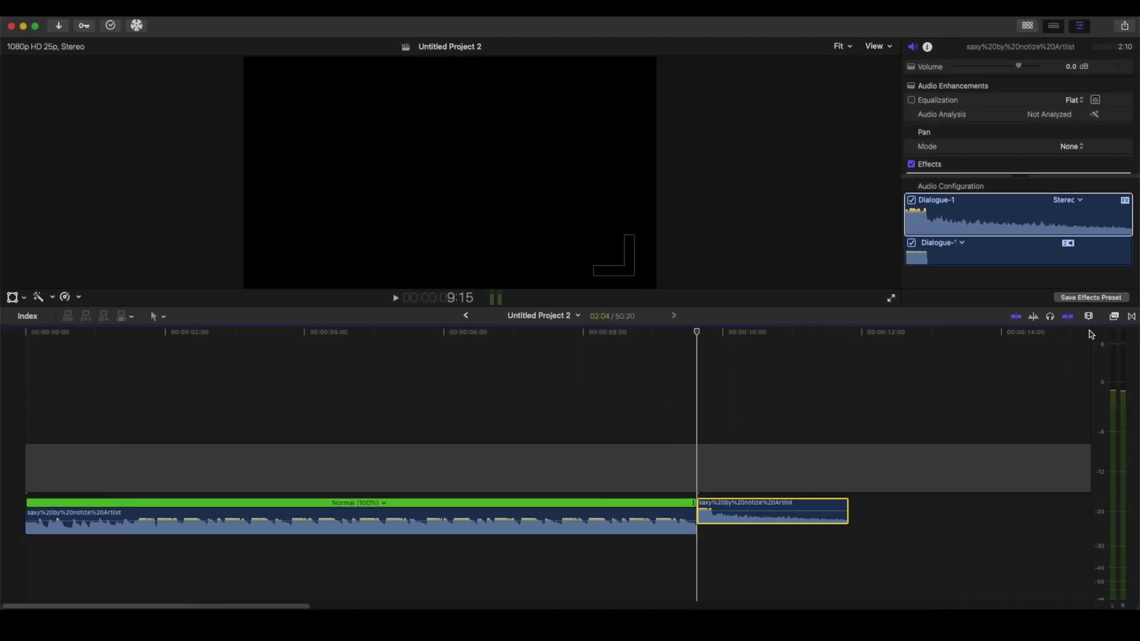
scroll(991, 156, "down", 3)
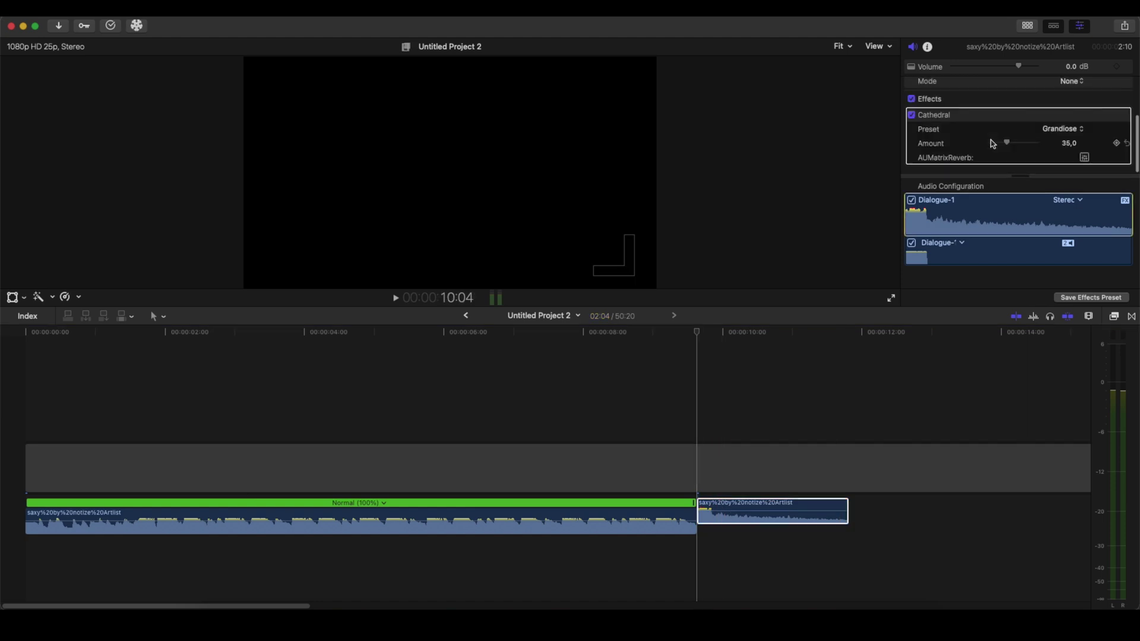
left_click_drag(1006, 143, 1017, 142)
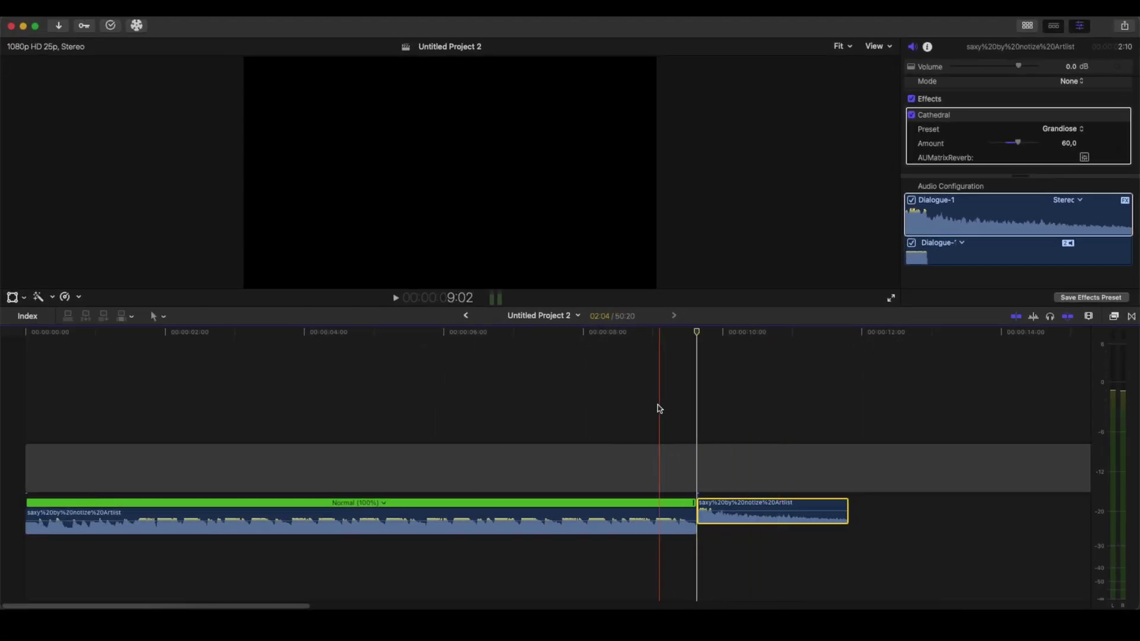
left_click(600, 400)
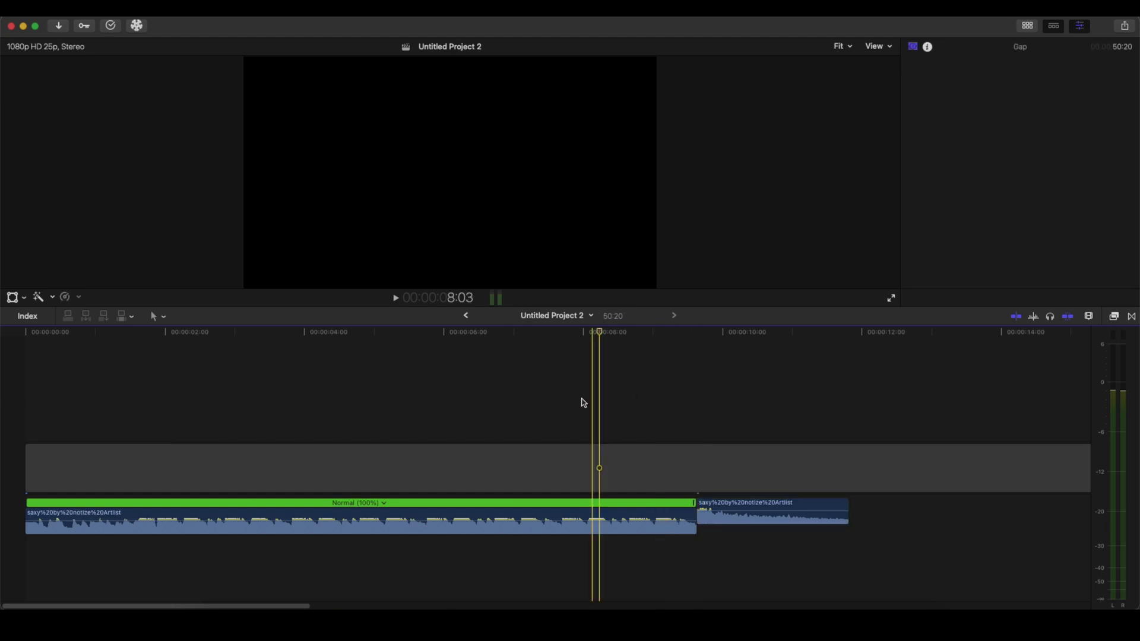
left_click(563, 404)
key("space")
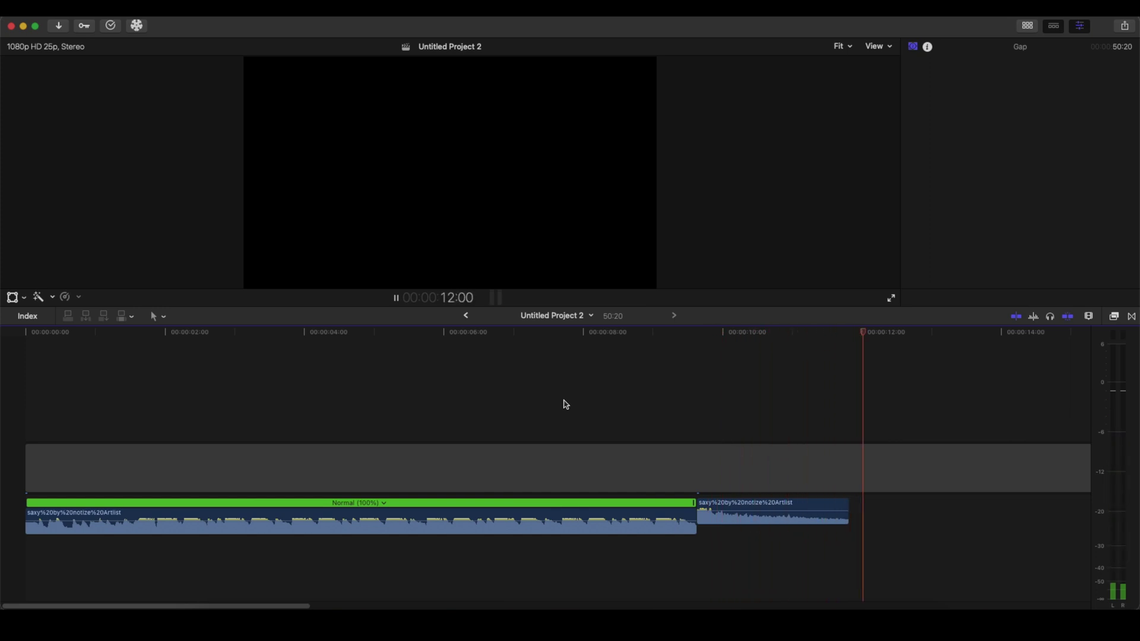
key("space")
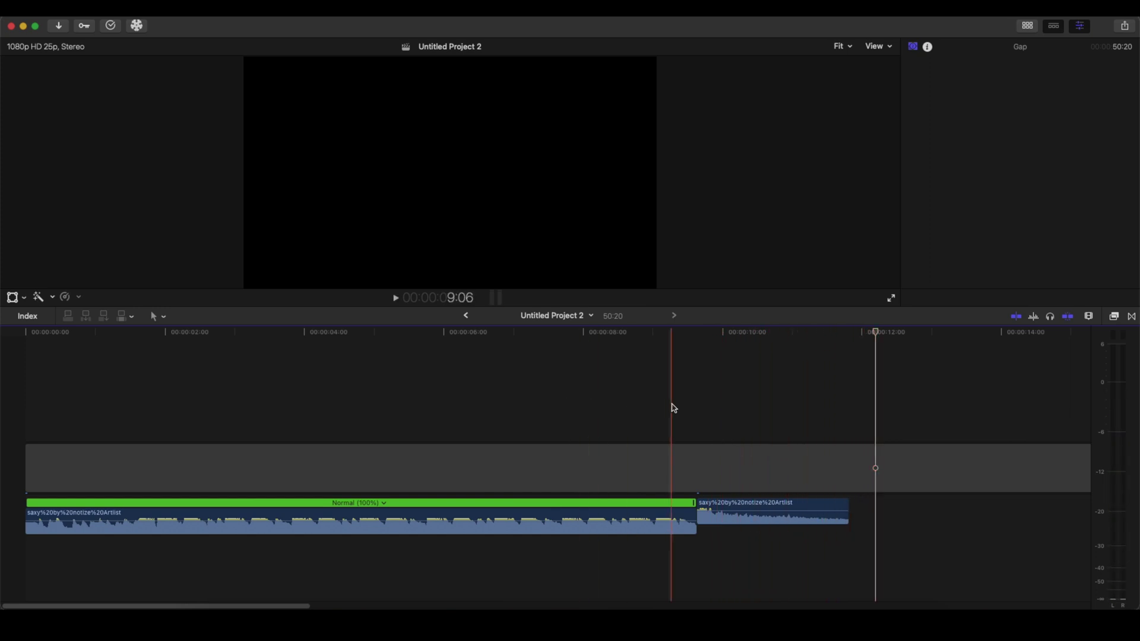
left_click(672, 408)
left_click(745, 508)
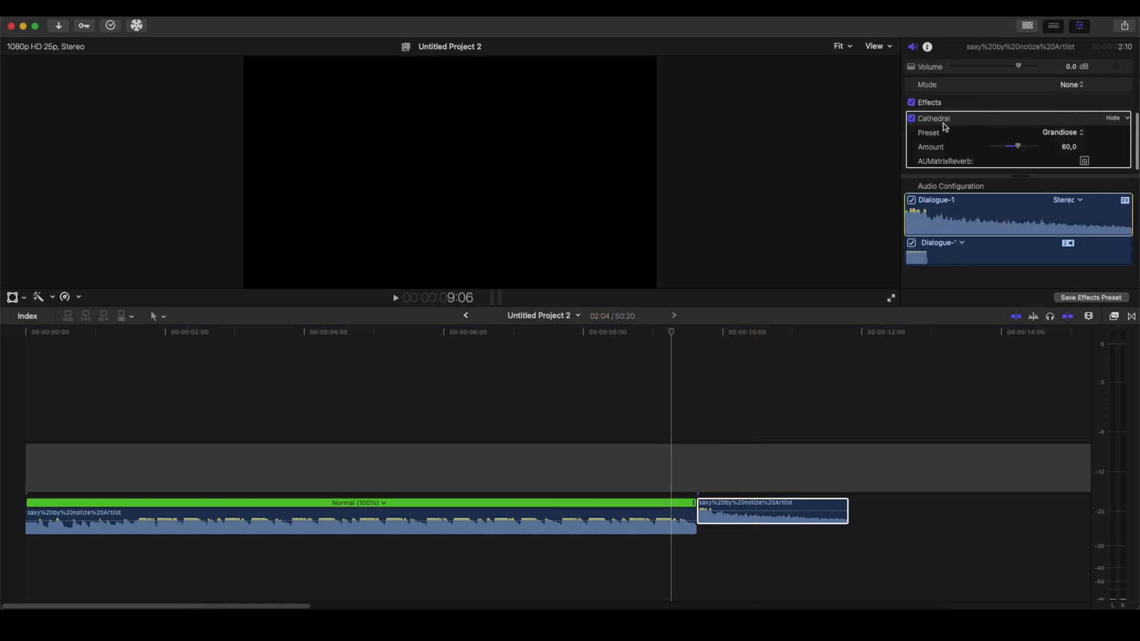
left_click(626, 426)
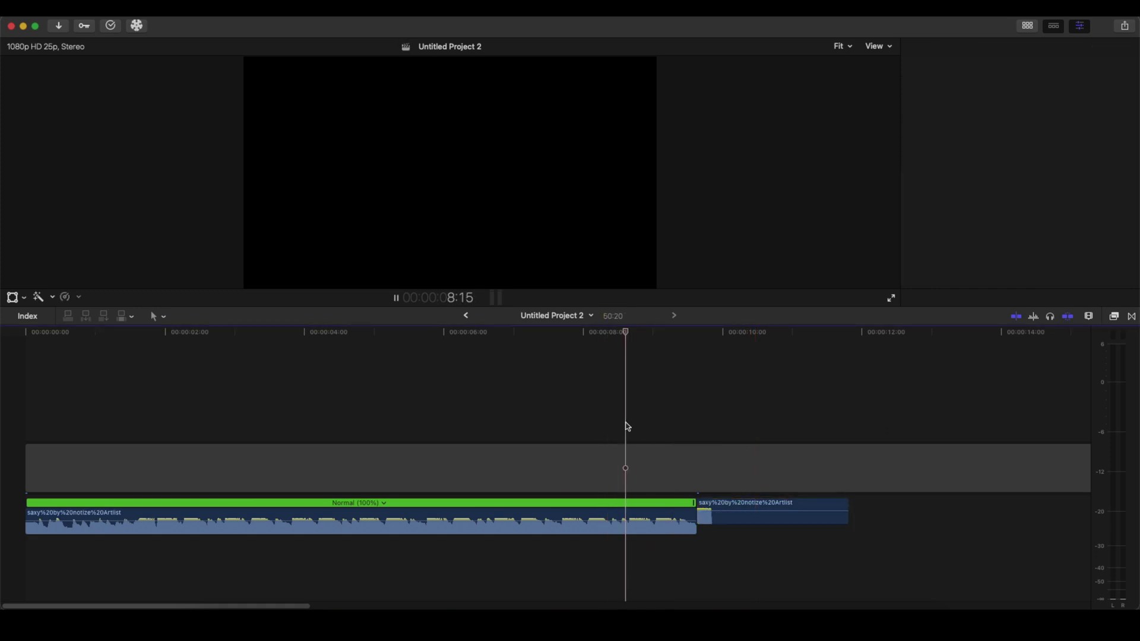
key("space")
key("space")
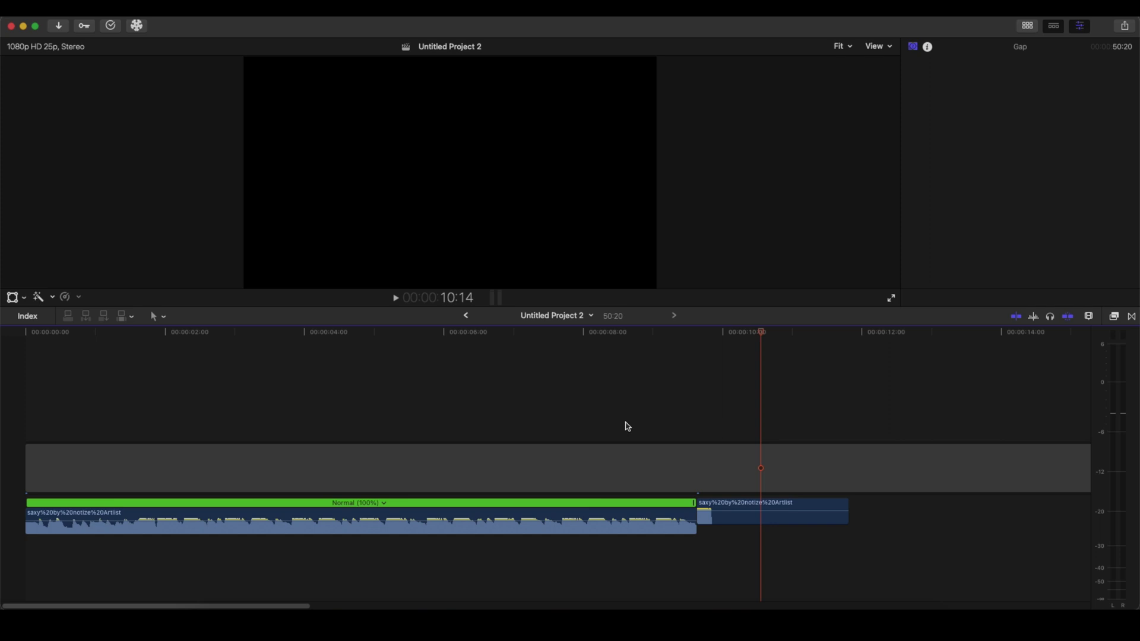
left_click(739, 509)
scroll(998, 108, "down", 2)
scroll(980, 134, "down", 2)
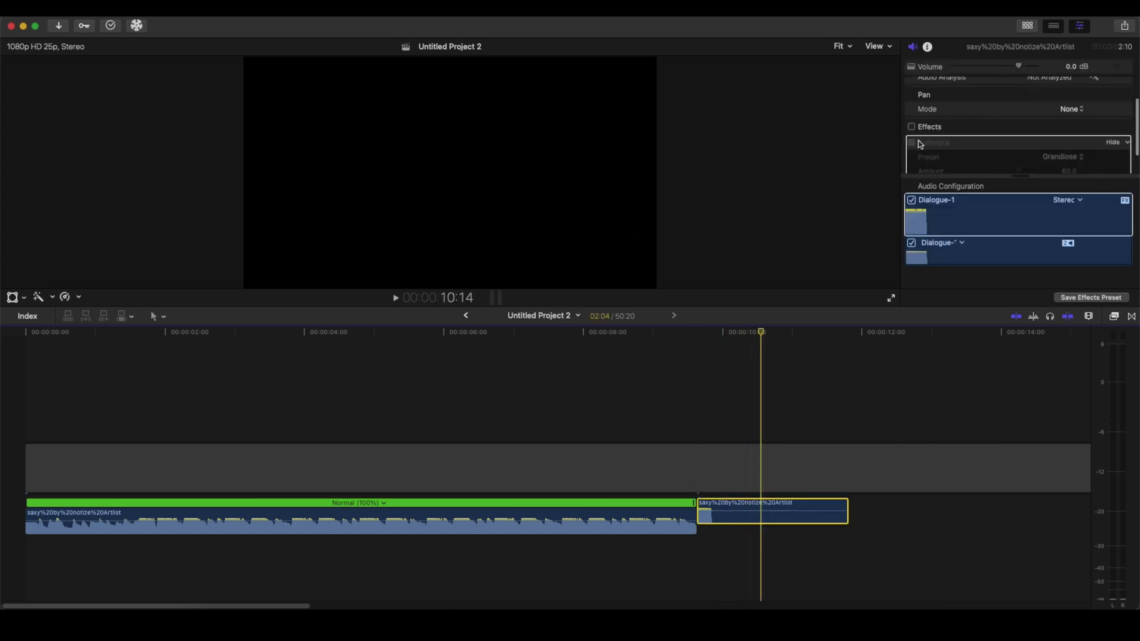
left_click(674, 390)
key("space")
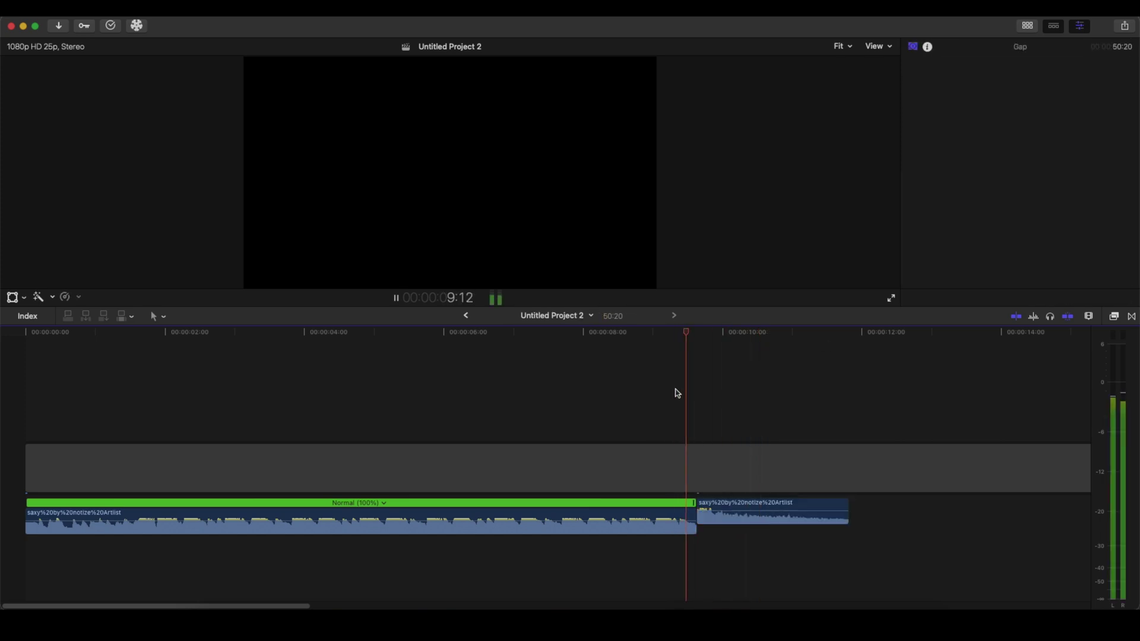
Stop playback and add a fade-out to the end of the held tail clip
key("space")
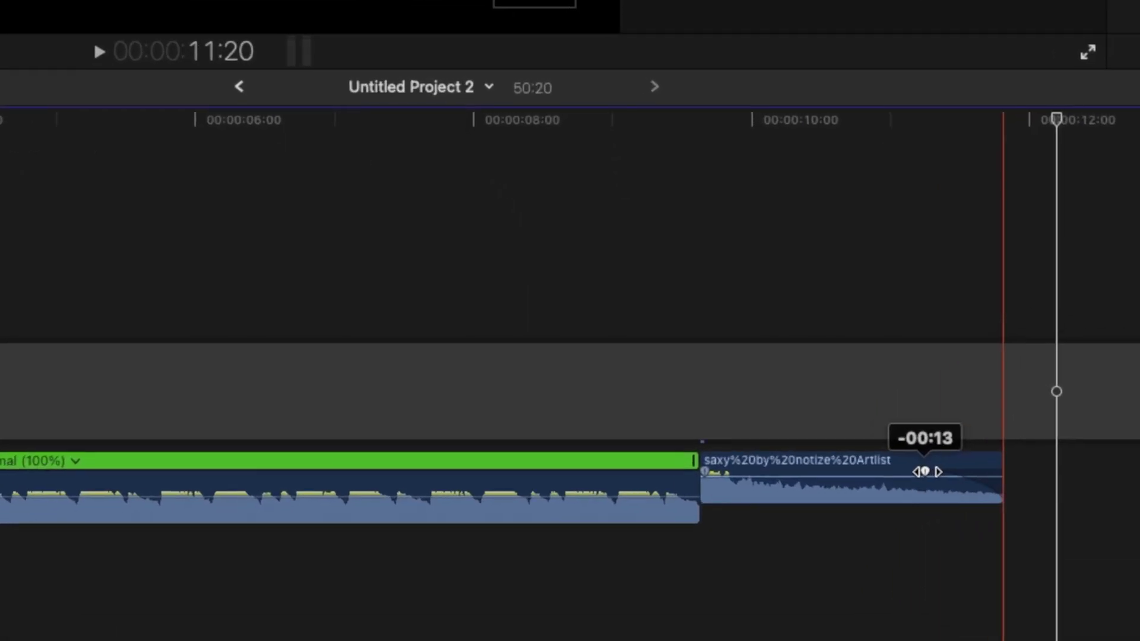
left_click_drag(836, 507, 804, 506)
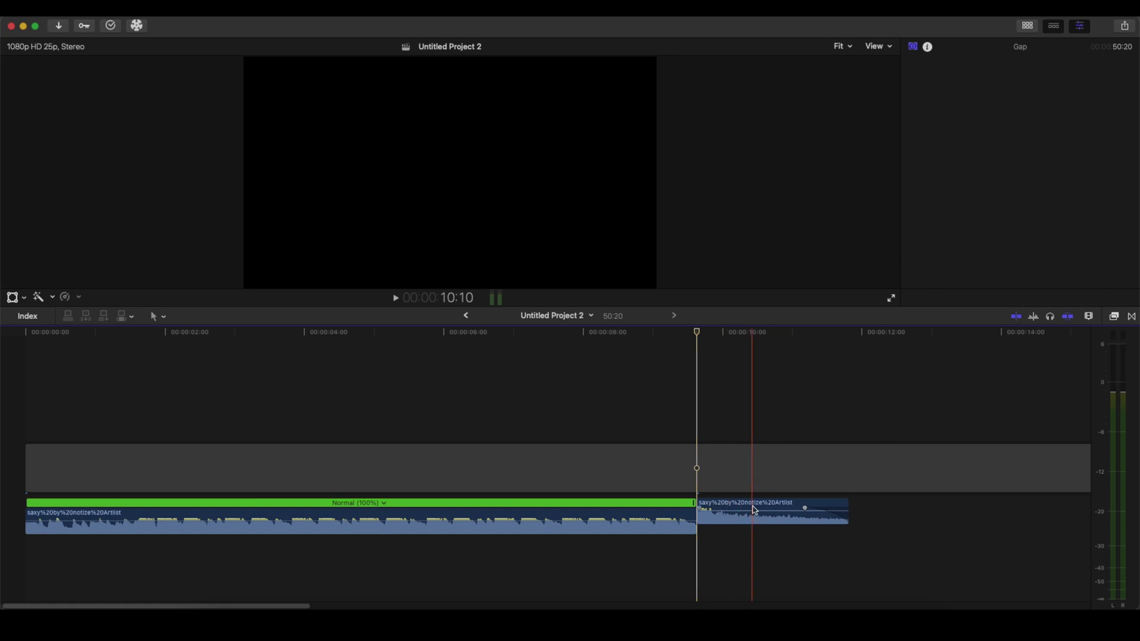
Turn the reverb tail clip into a compound clip with Option-G
left_click(753, 507)
left_click(753, 508)
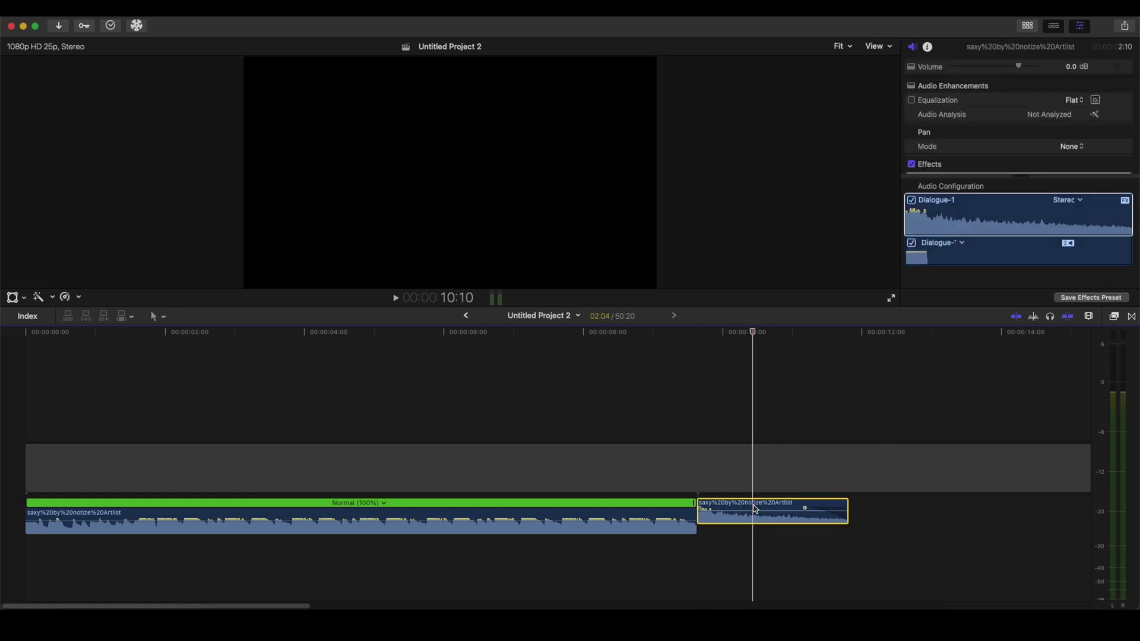
key("alt+g")
left_click(727, 337)
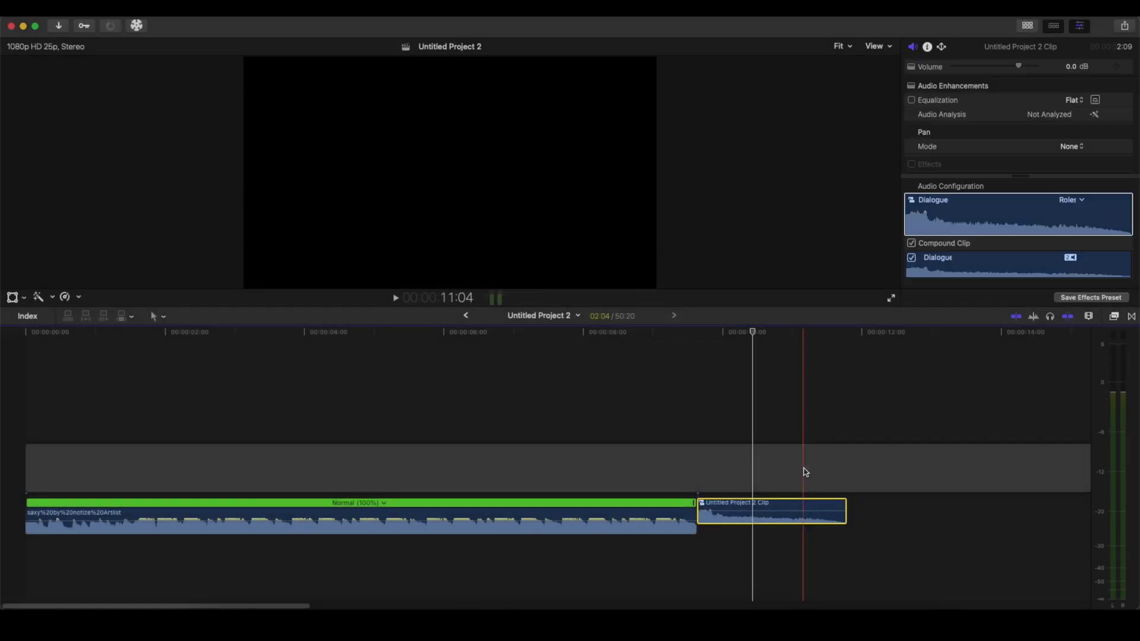
Place a copy of the compound clip below the song and reverse it
left_click_drag(790, 506, 644, 557)
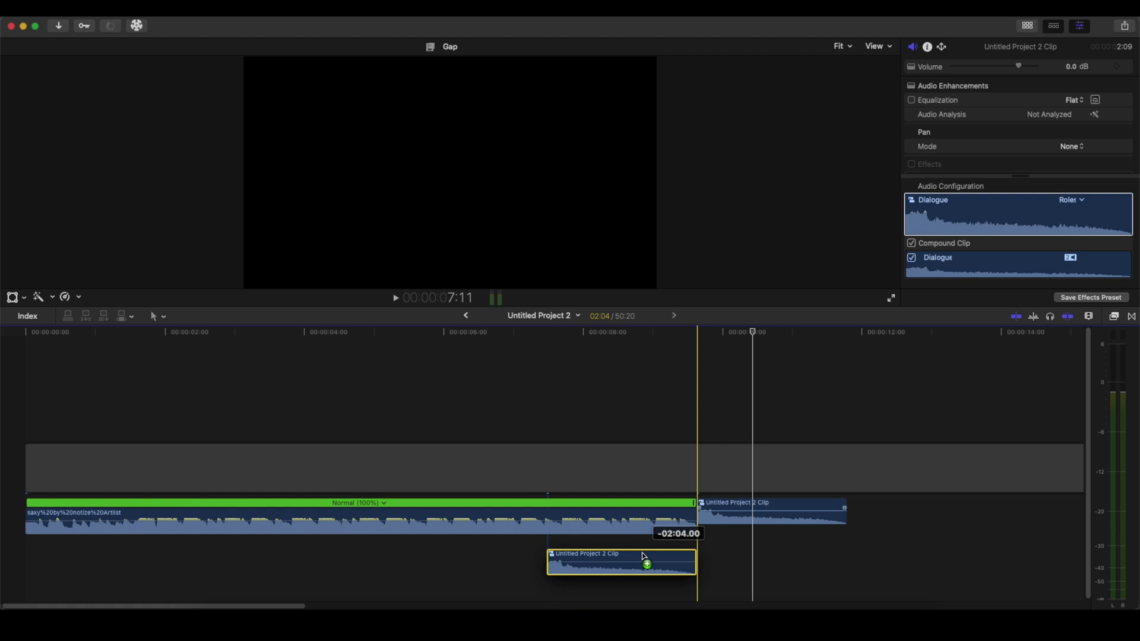
left_click_drag(643, 558, 642, 552)
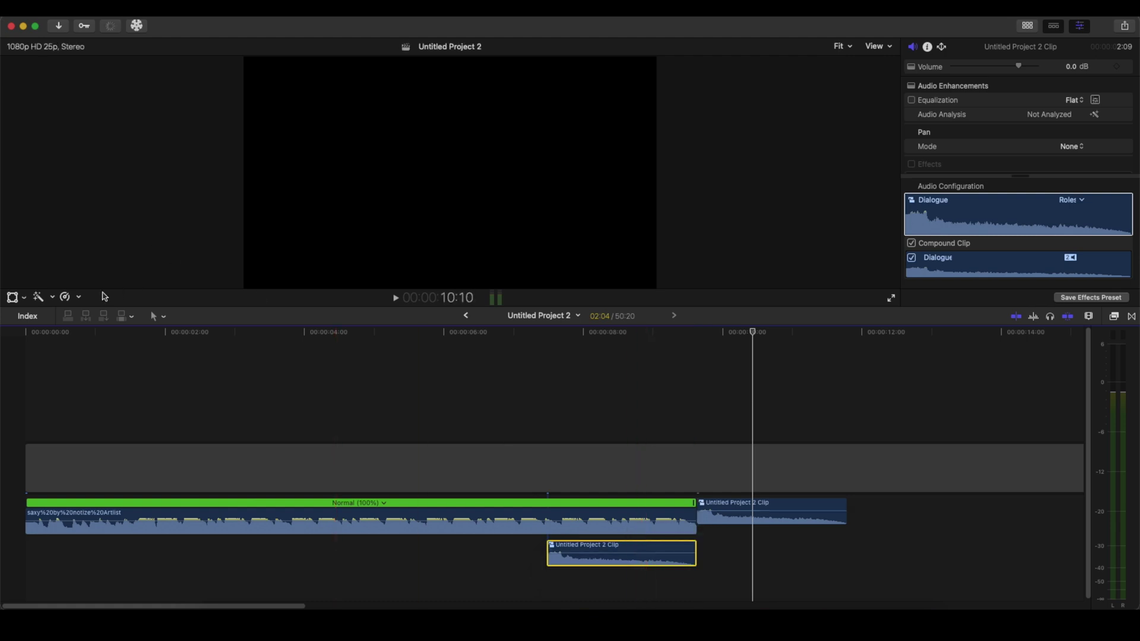
left_click(80, 298)
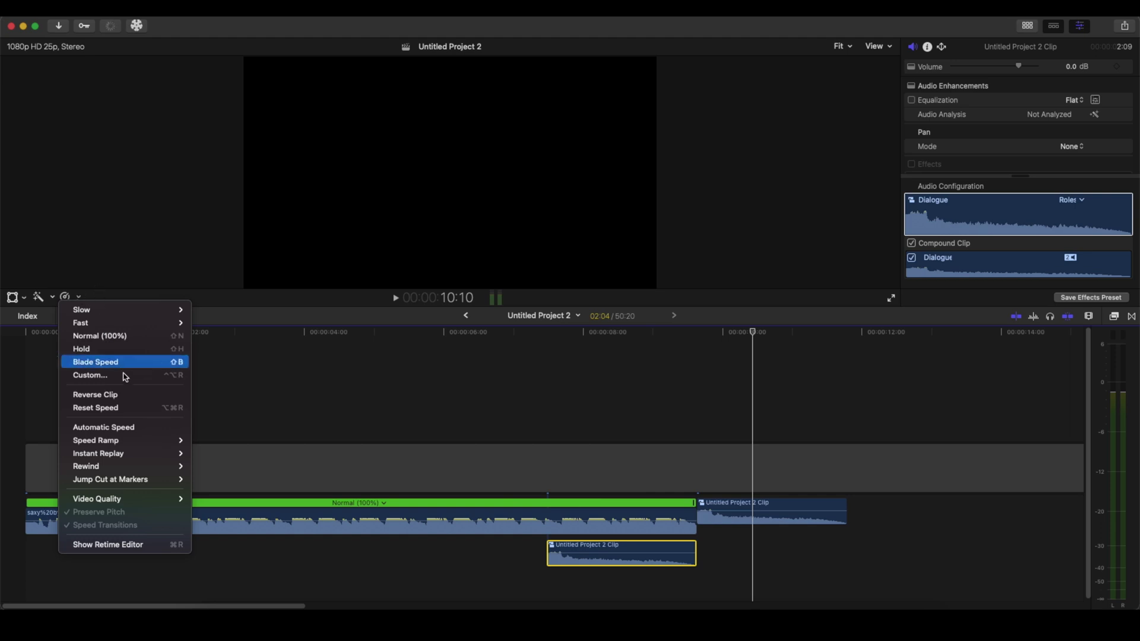
left_click(95, 394)
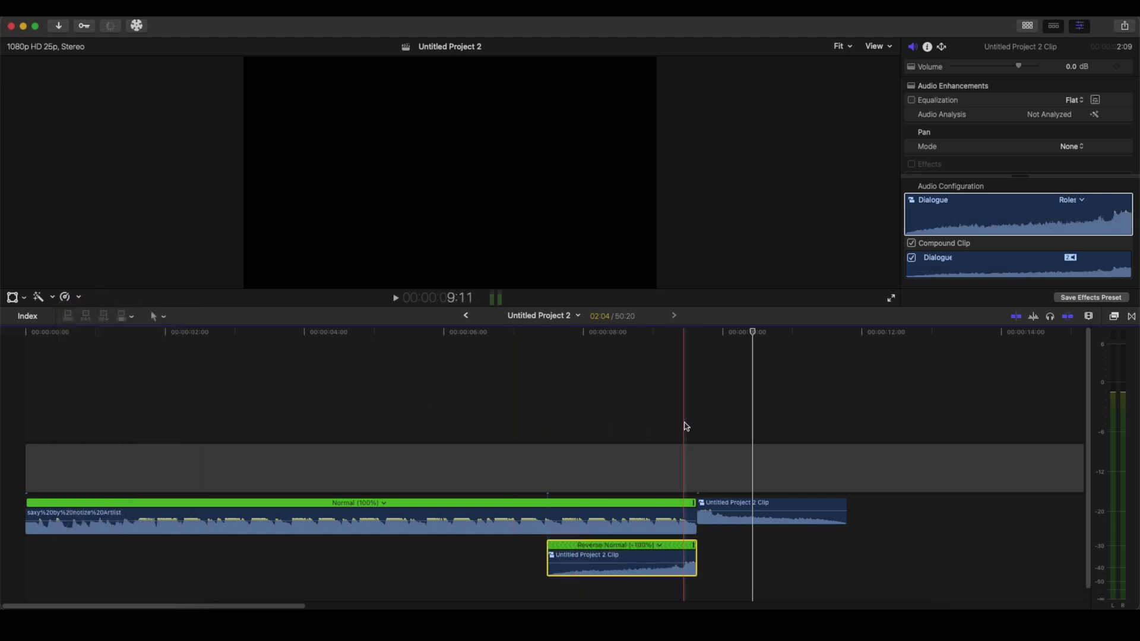
Trim the reversed copy's end so it finishes where the tail starts
left_click(690, 558)
left_click_drag(690, 559, 720, 545)
key("super+equal")
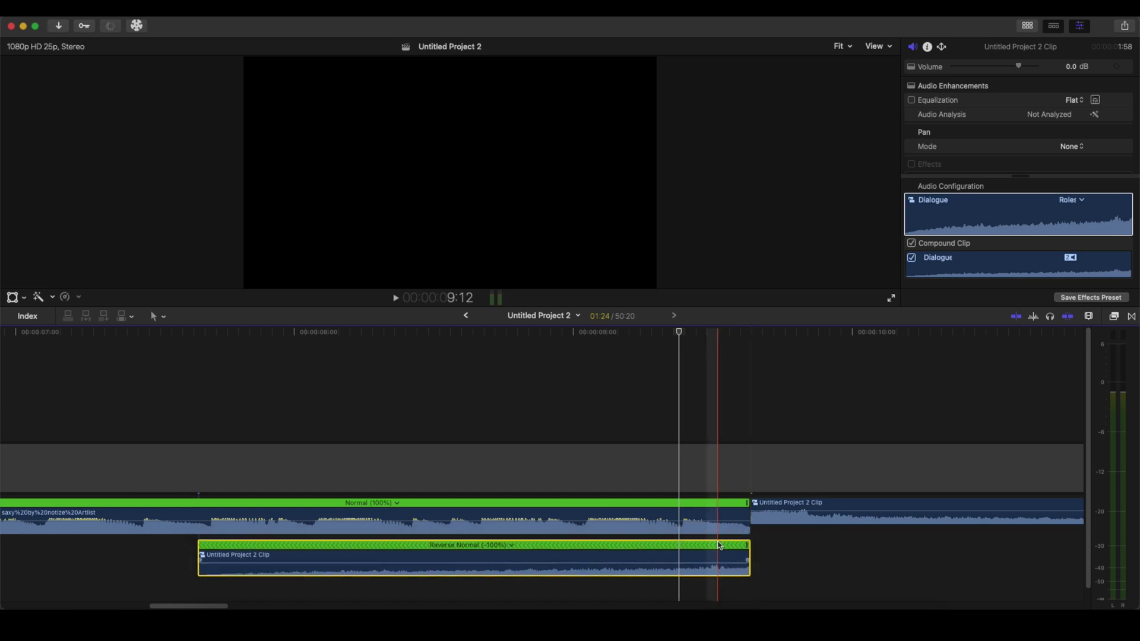
key("super+minus")
key("super+minus")
key("super+minus")
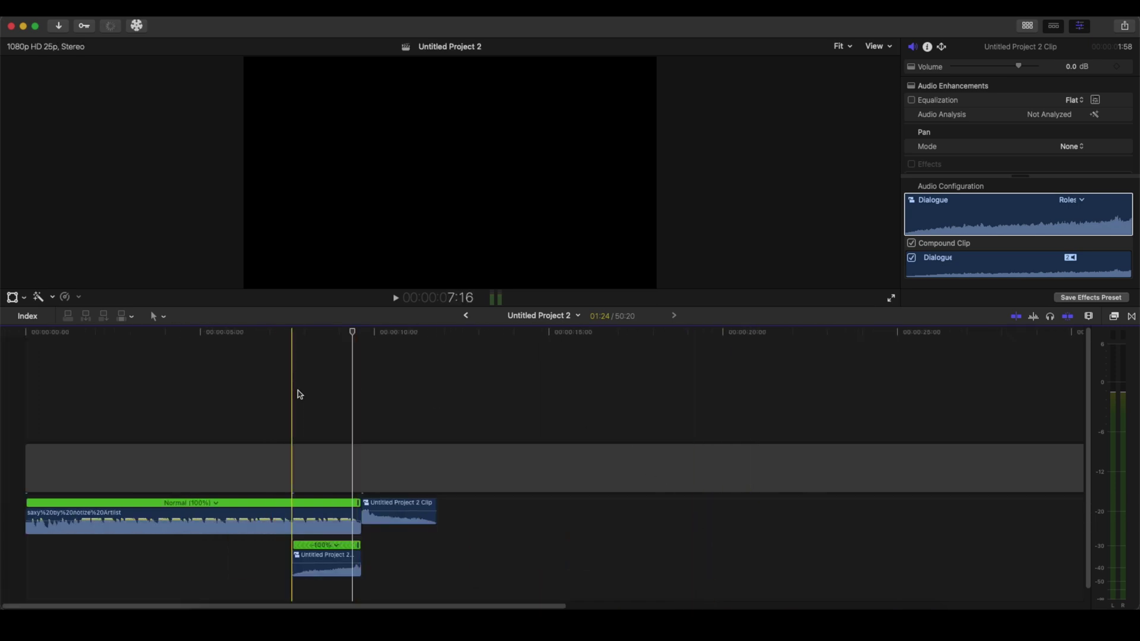
left_click(299, 394)
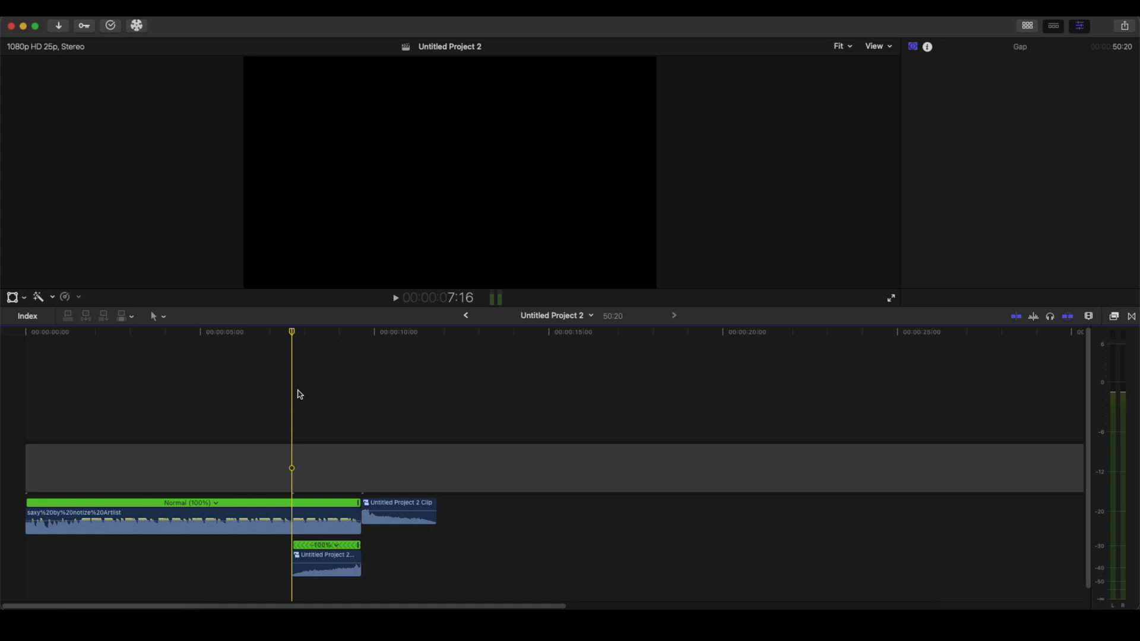
key("space")
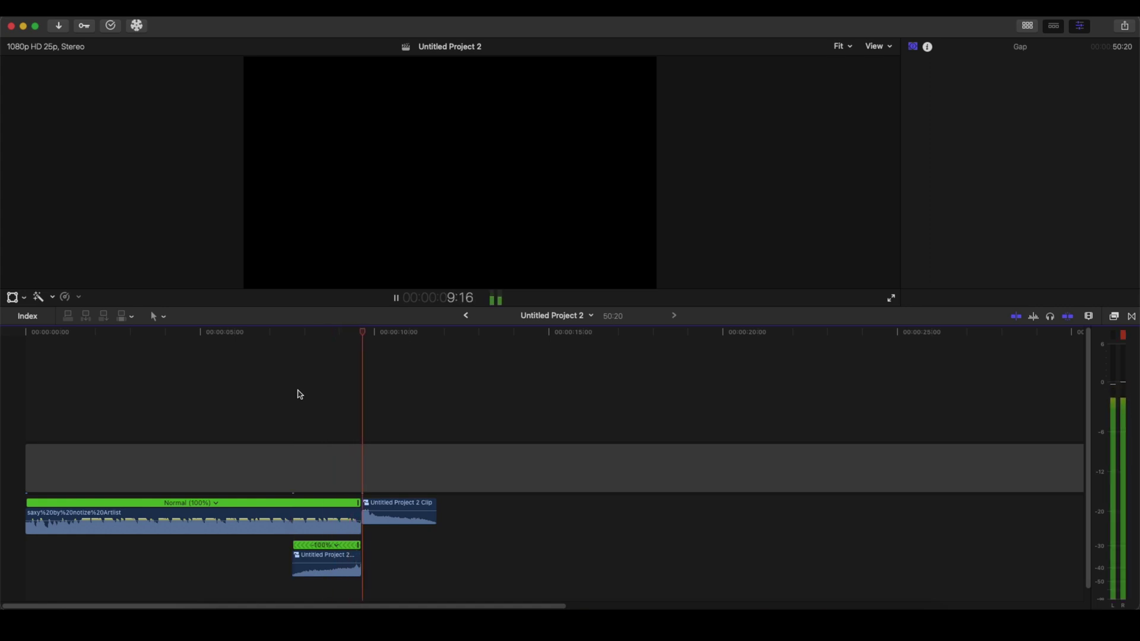